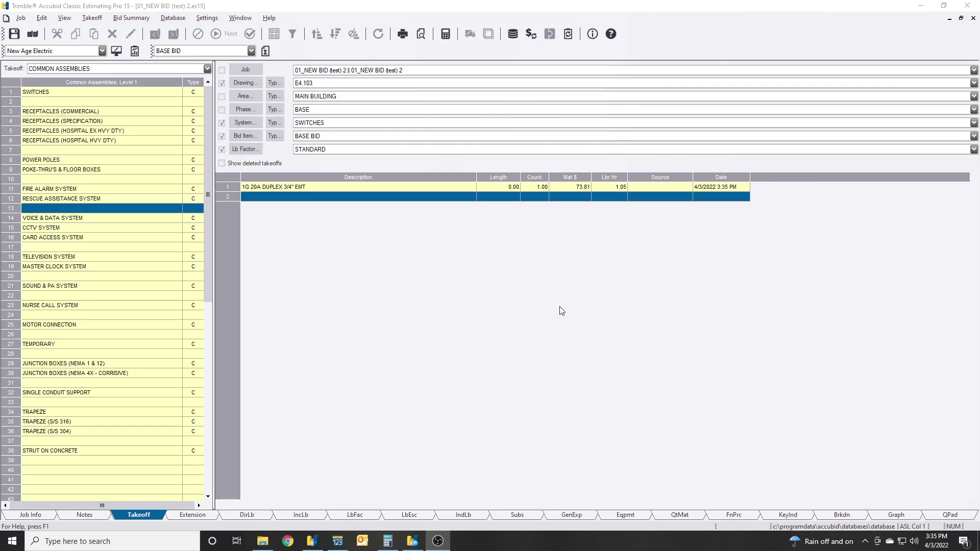
Select the 1G 20A DUPLEX 3/4" EMT takeoff in row 1 of the takeoff grid.
left_click(558, 307)
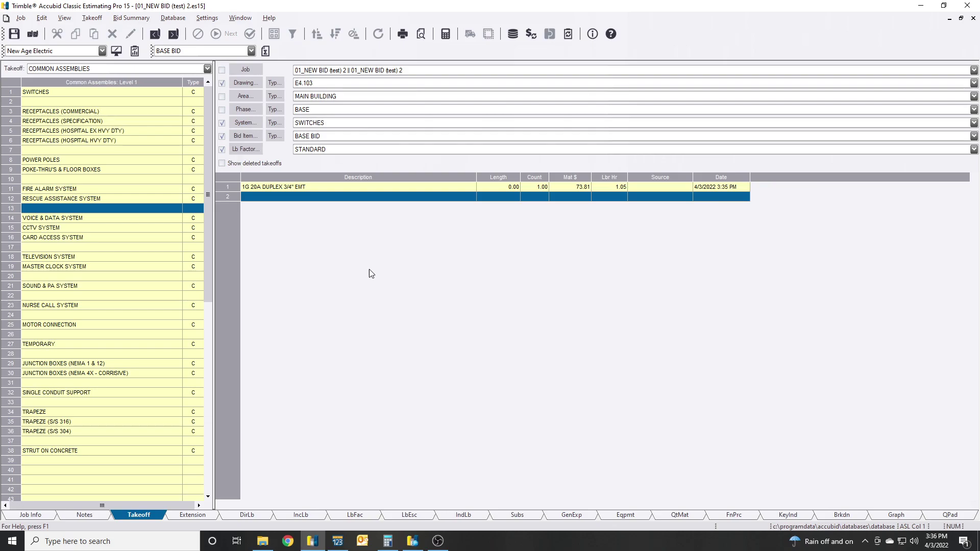
left_click(315, 189)
Open the Item Substitution dialog from the duplex EMT takeoff's context menu via Substitute Items.
left_click(307, 190)
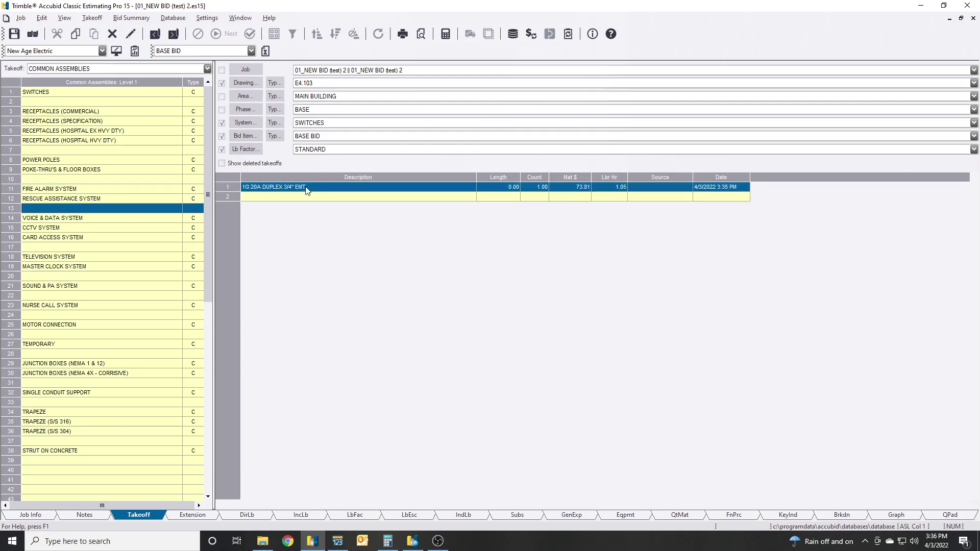
right_click(306, 189)
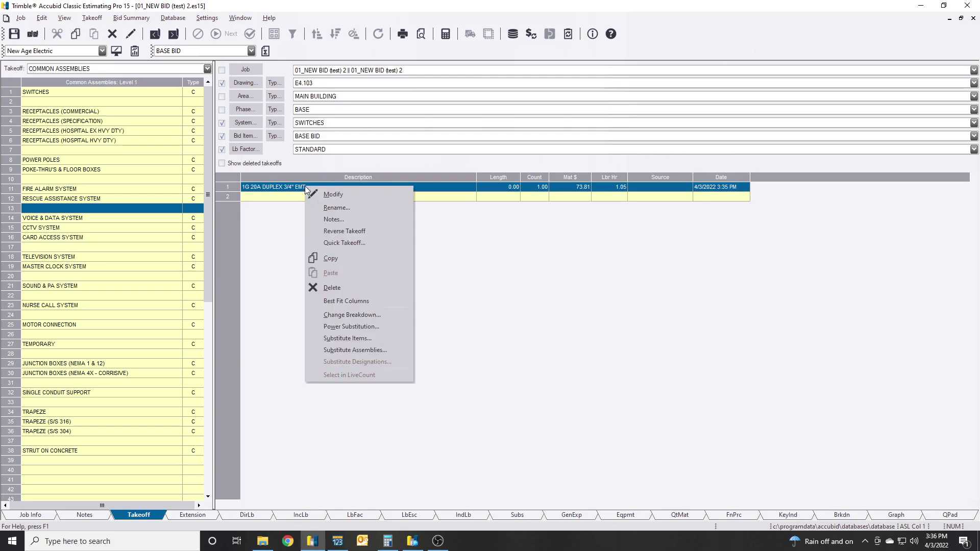
left_click(517, 345)
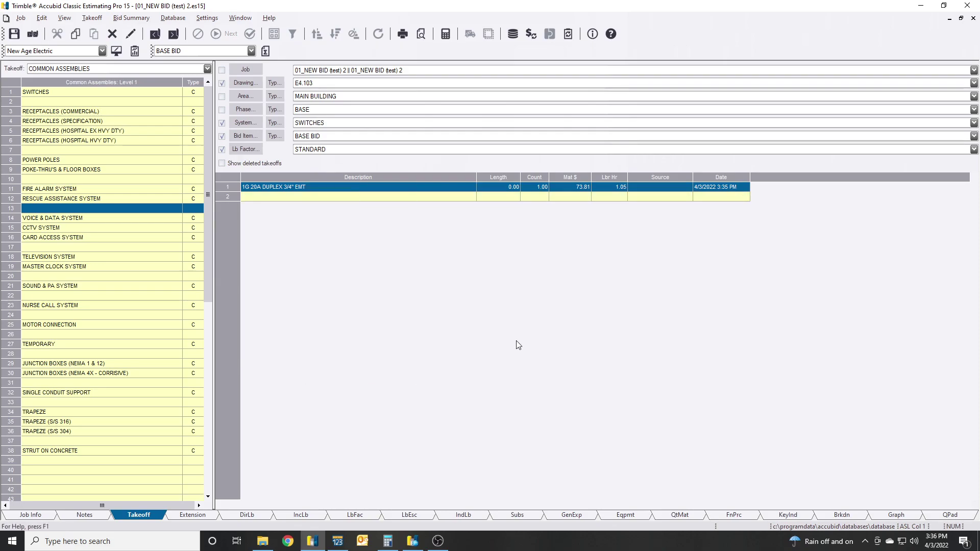
left_click(92, 17)
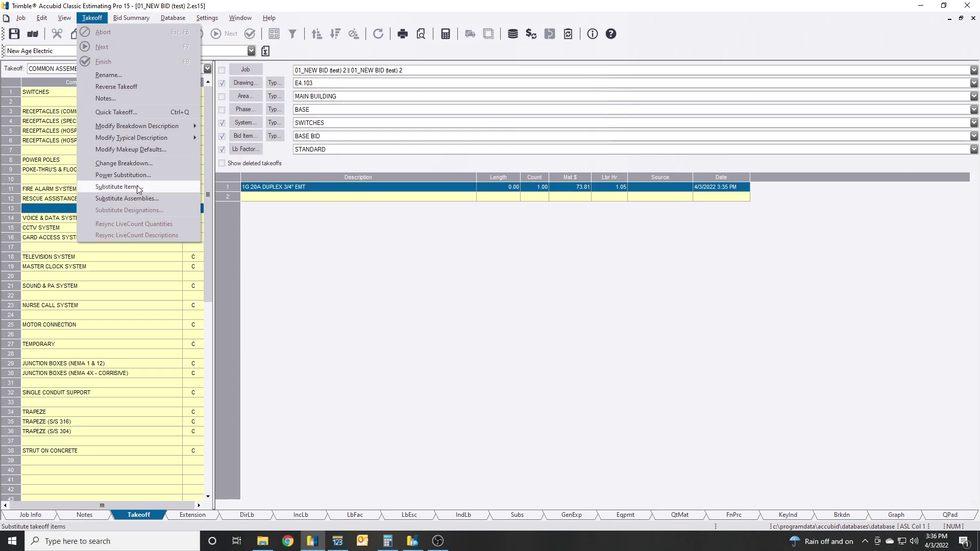
left_click(245, 190)
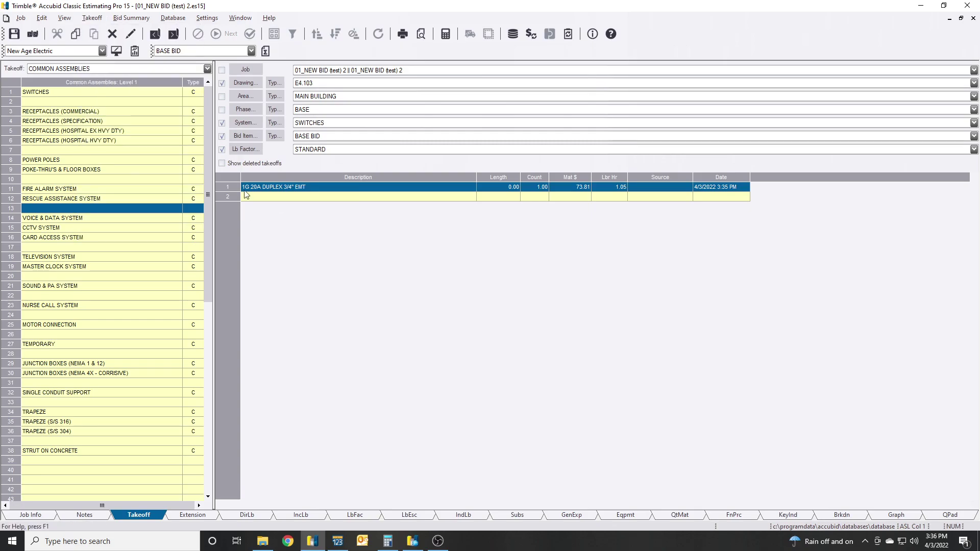
right_click(274, 188)
left_click(321, 342)
Reposition the Item Substitution dialog and show the Range choices, currently Selected Takeoffs.
left_click_drag(419, 81, 384, 73)
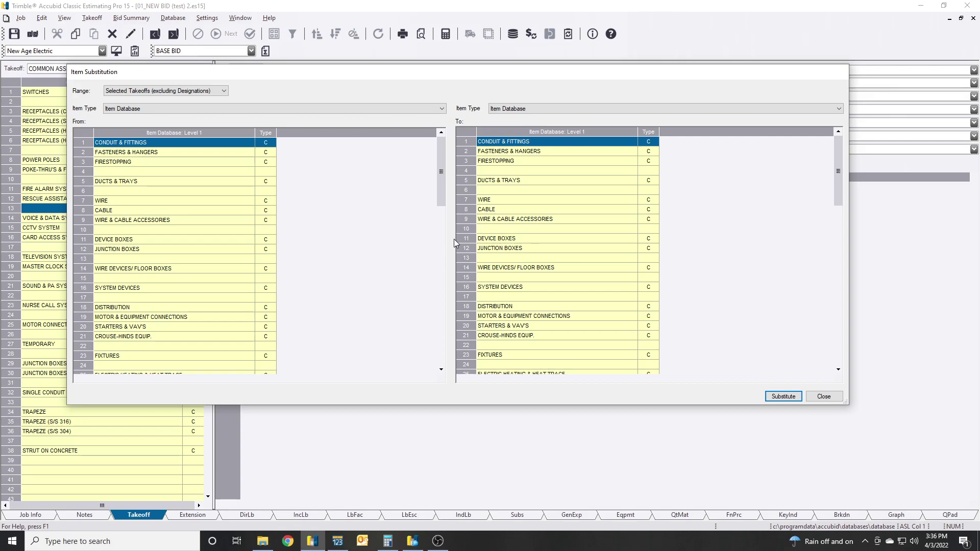
left_click_drag(517, 73, 525, 72)
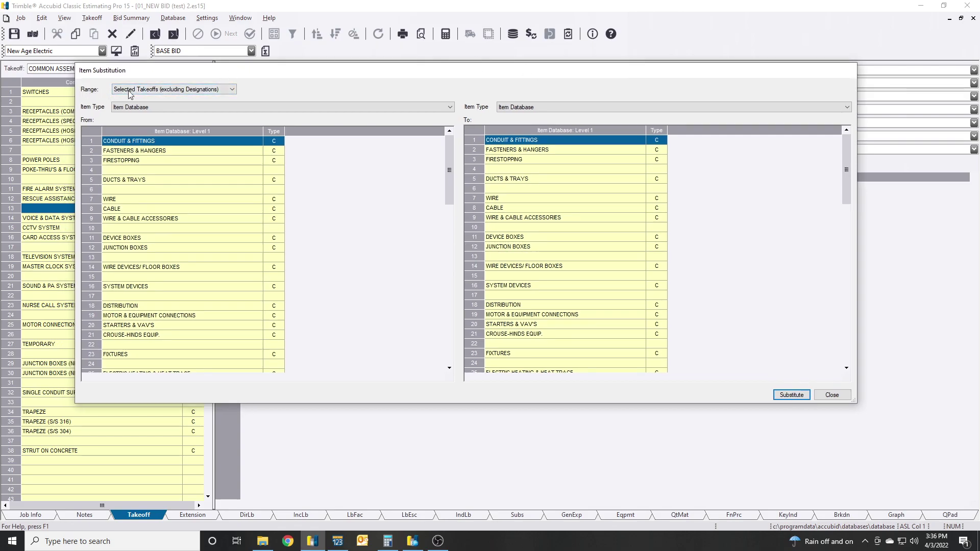
left_click(233, 90)
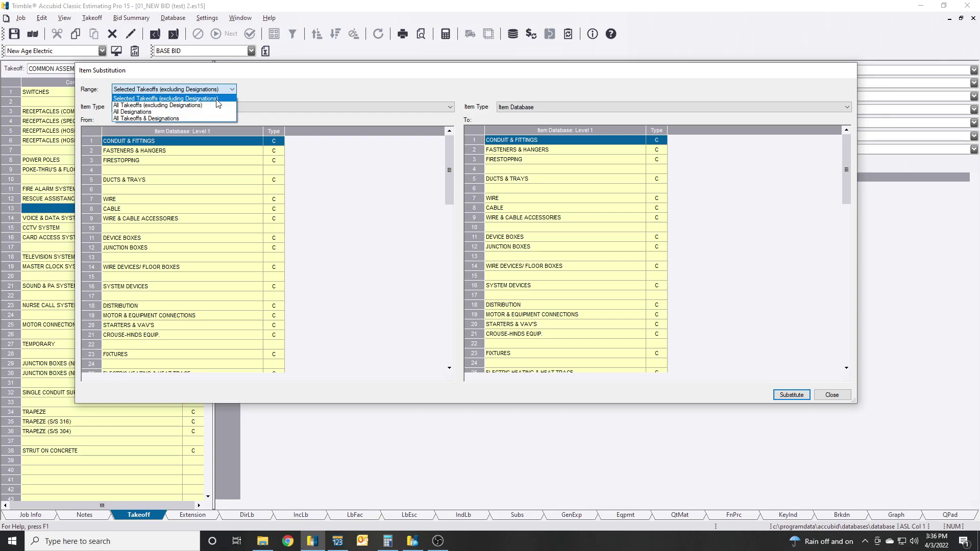
left_click(350, 72)
left_click_drag(415, 72, 400, 291)
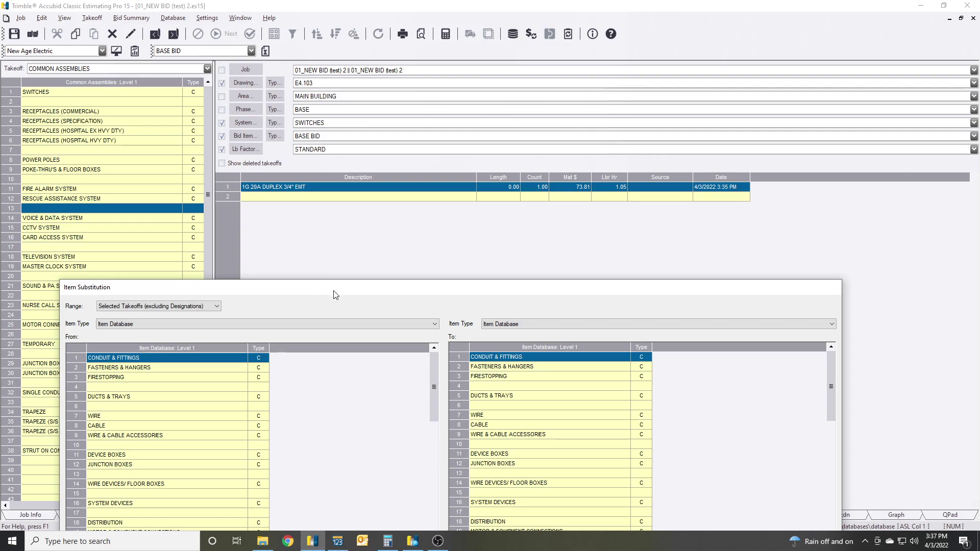
left_click_drag(335, 295, 339, 98)
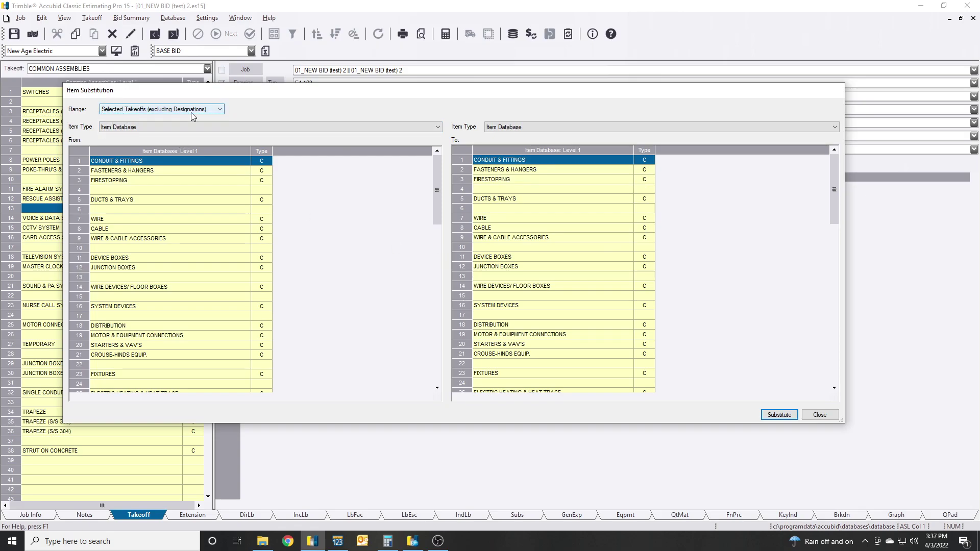
left_click_drag(221, 97, 370, 93)
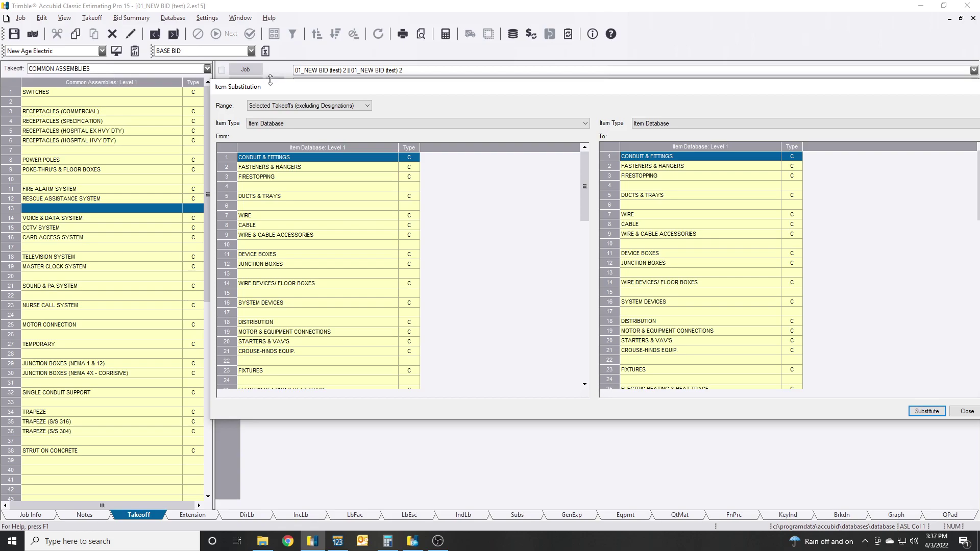
left_click_drag(274, 88, 84, 87)
left_click(127, 101)
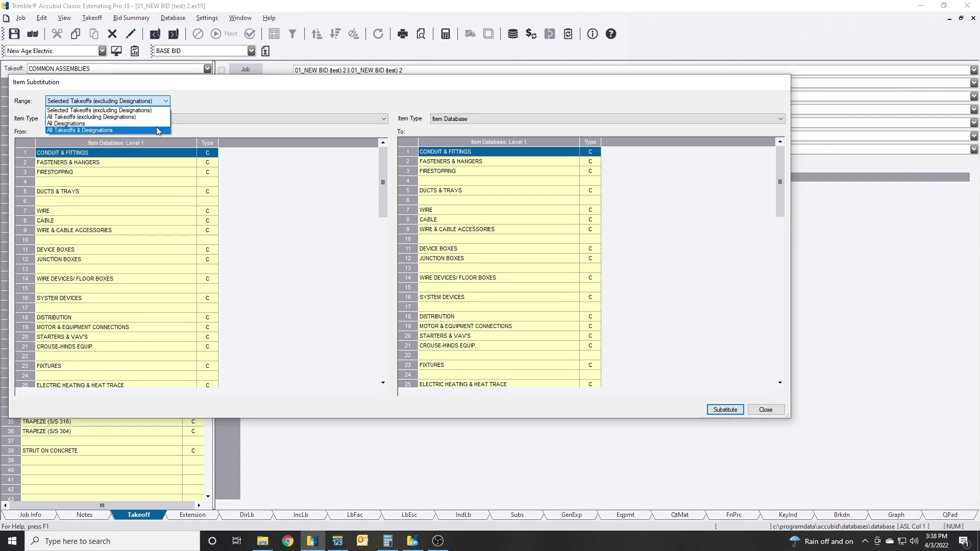
Set the substitution range to All Takeoffs & Designations.
left_click(157, 129)
left_click(410, 222)
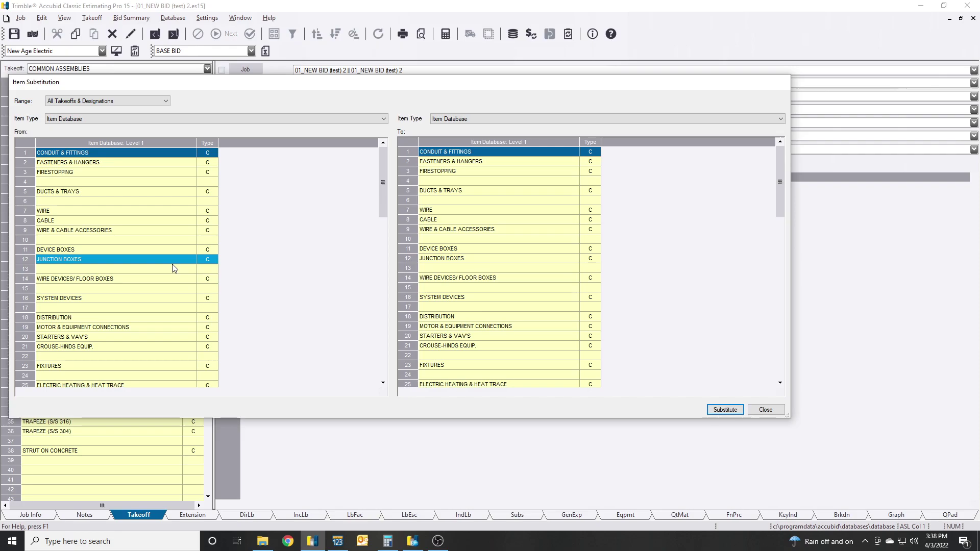
left_click_drag(486, 82, 514, 69)
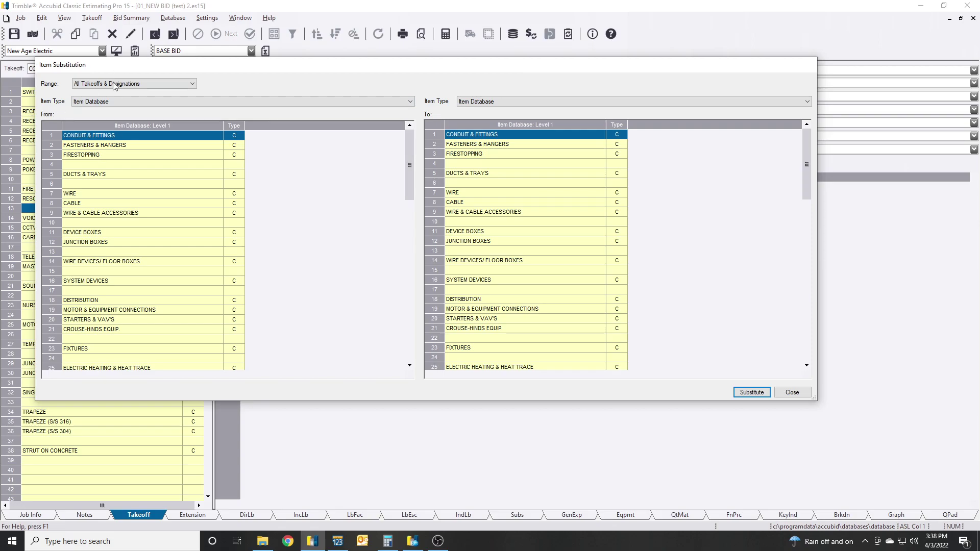
left_click(159, 103)
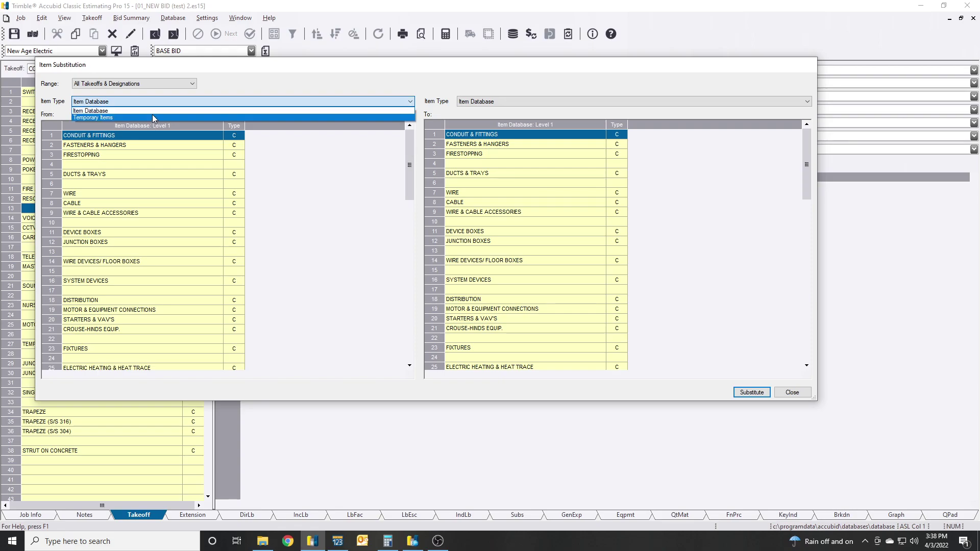
Pick #14 THHN SOLID under WIRE > THHN as the From item and set To to Temporary Items.
left_click(153, 118)
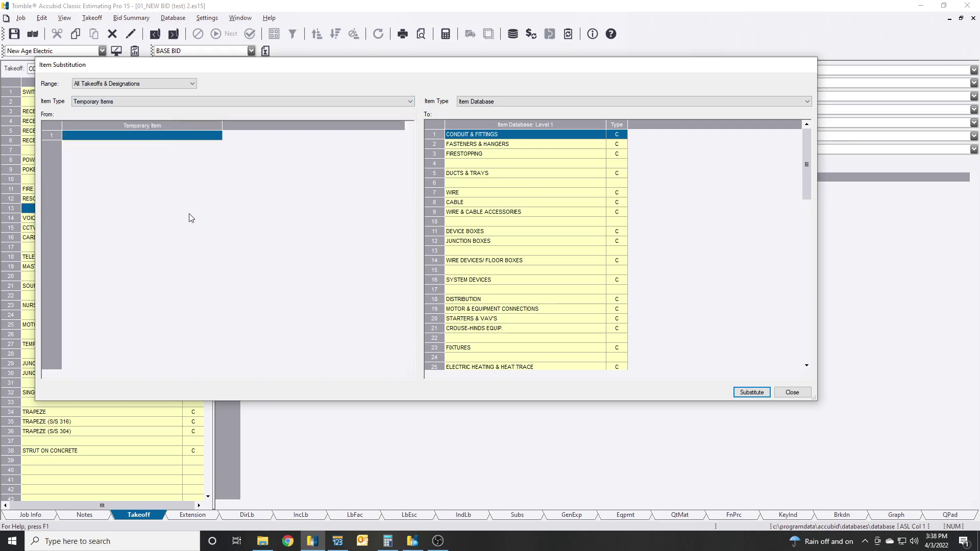
left_click(198, 102)
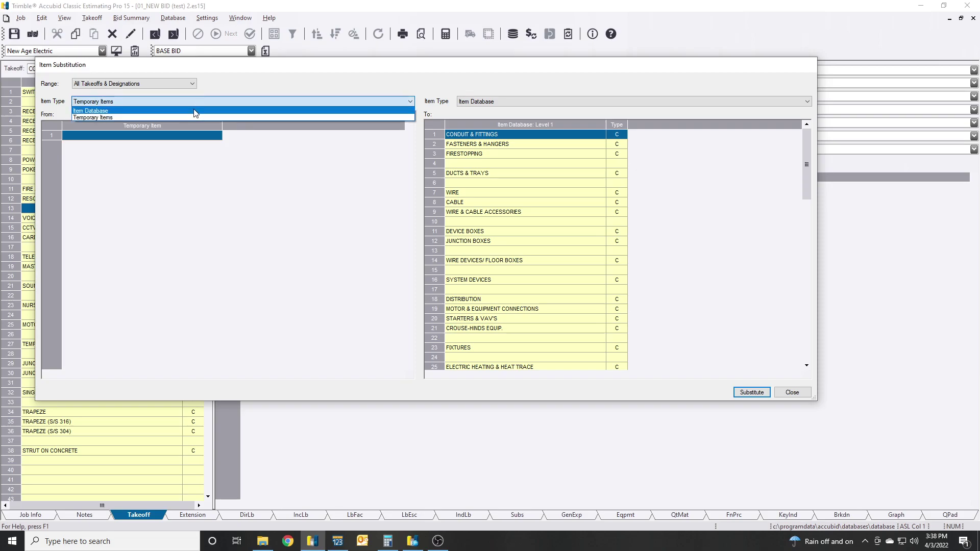
left_click(194, 109)
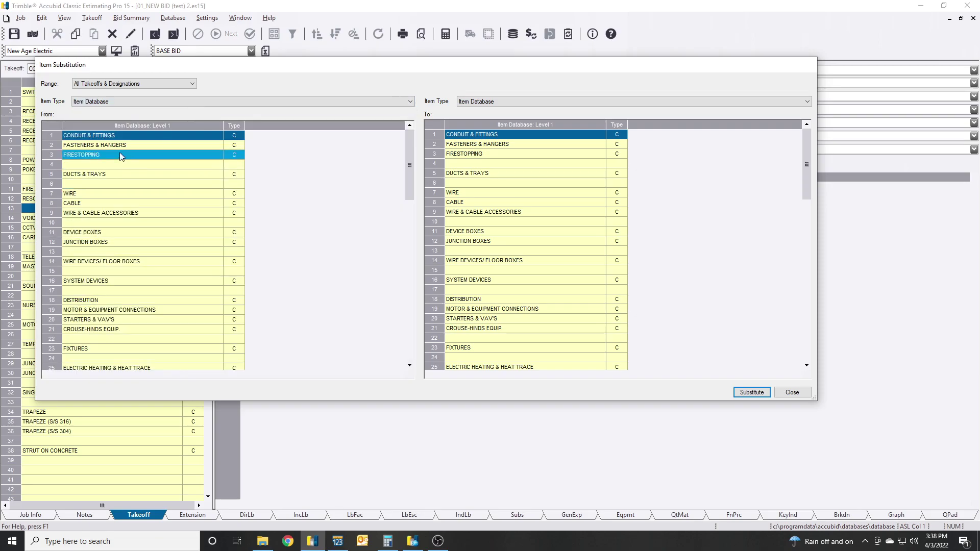
double_click(122, 136)
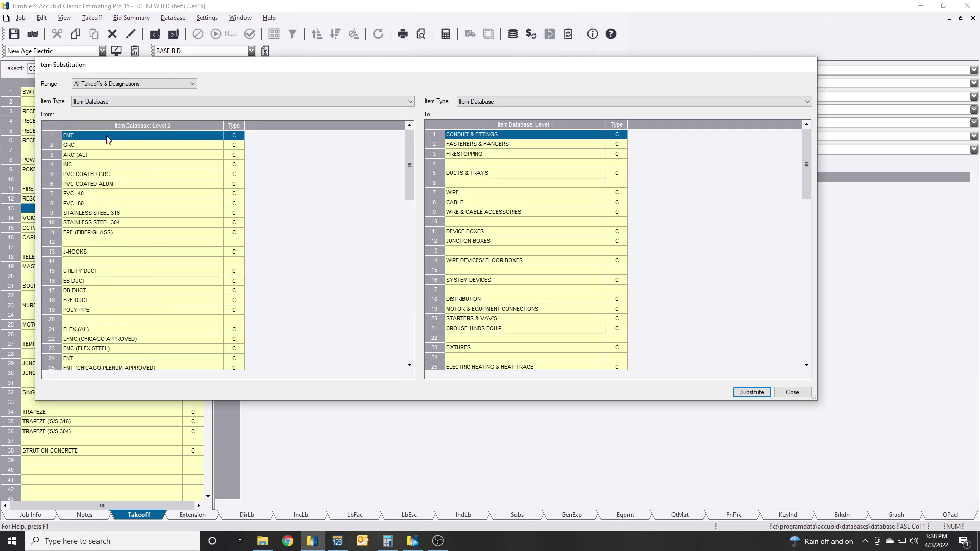
key("BackSpace")
left_click(115, 195)
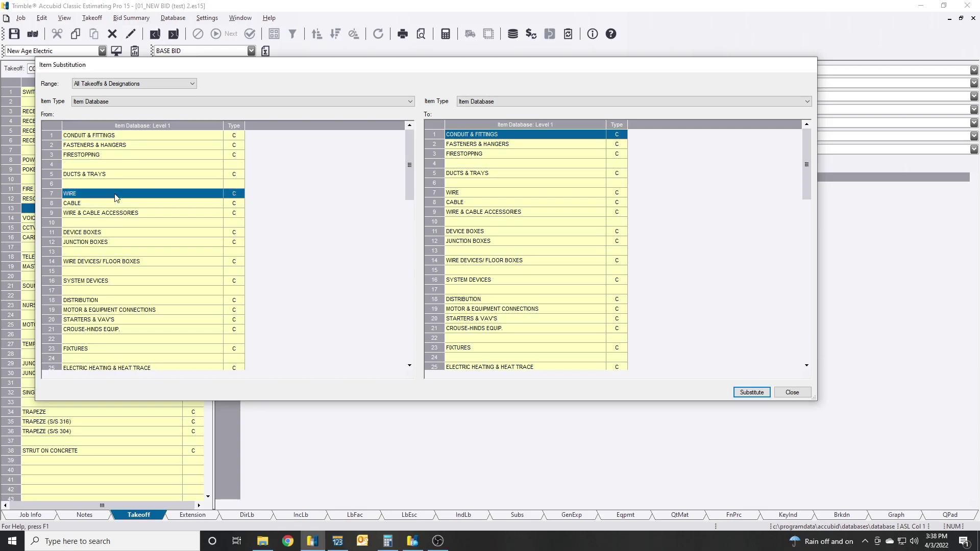
double_click(117, 196)
double_click(125, 134)
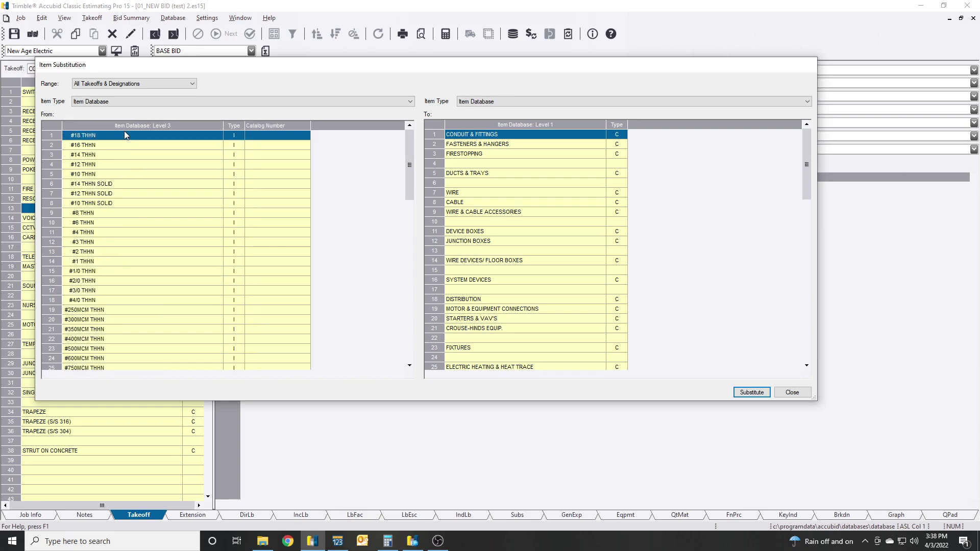
left_click(126, 184)
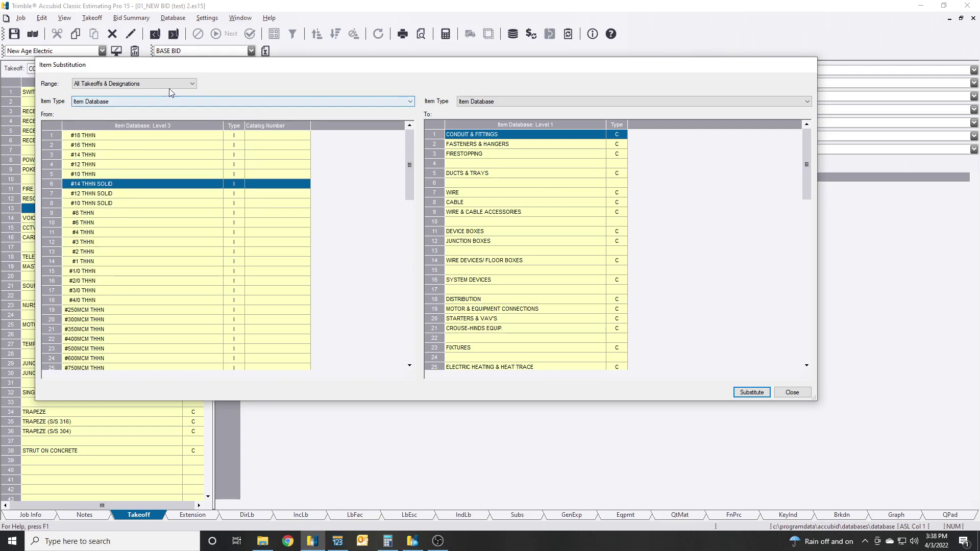
left_click(556, 101)
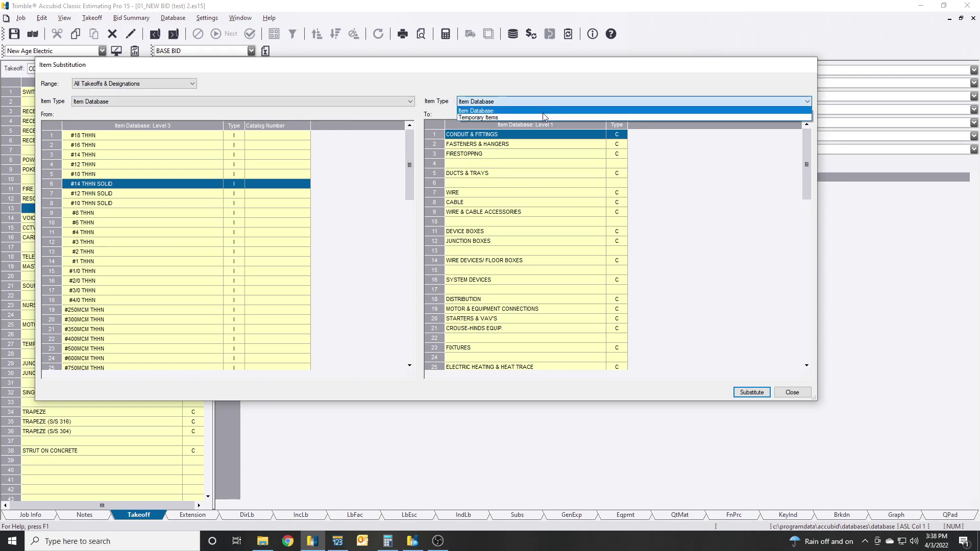
left_click(539, 110)
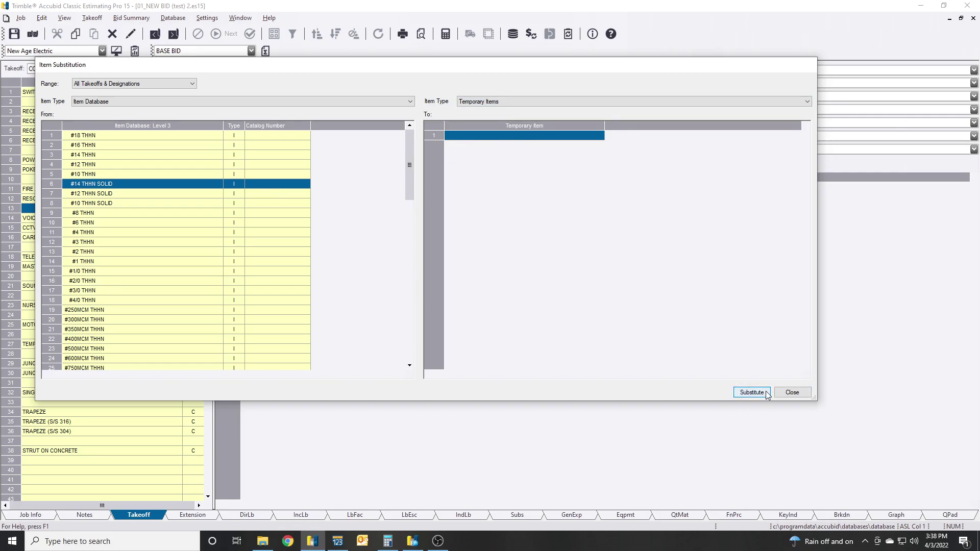
Switch the To item type back to Item Database and return From to top-level categories.
left_click(535, 102)
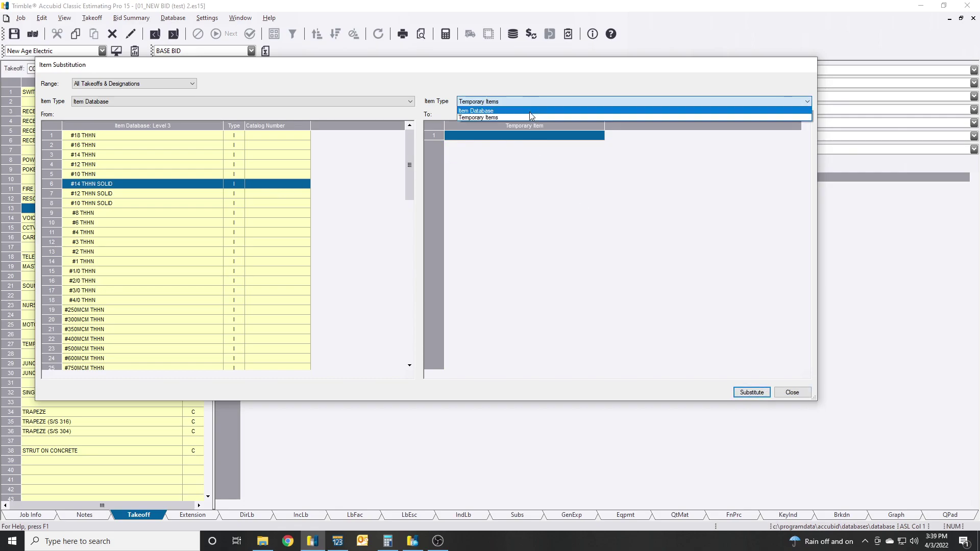
left_click(529, 112)
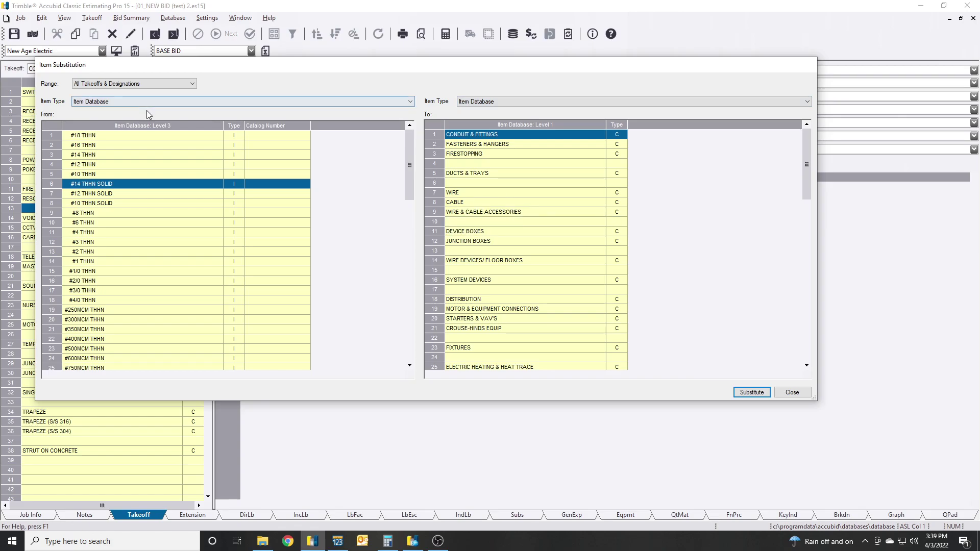
double_click(164, 204)
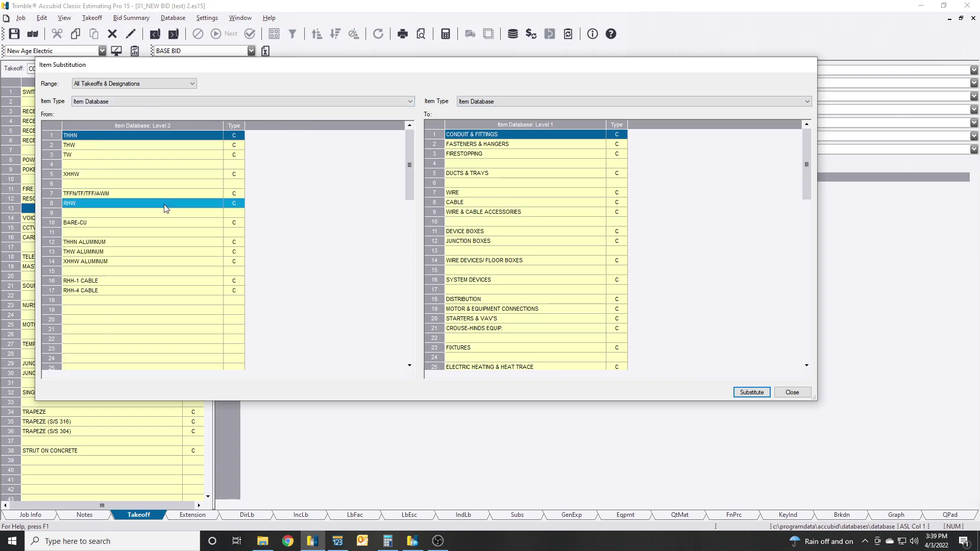
double_click(164, 204)
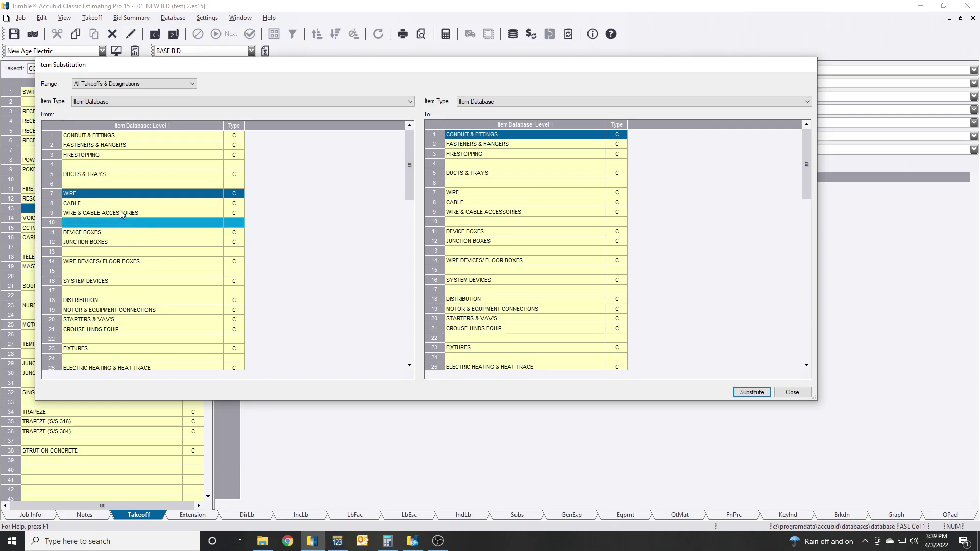
Select #12 THHN under WIRE > THHN as the item to replace.
double_click(77, 193)
double_click(100, 138)
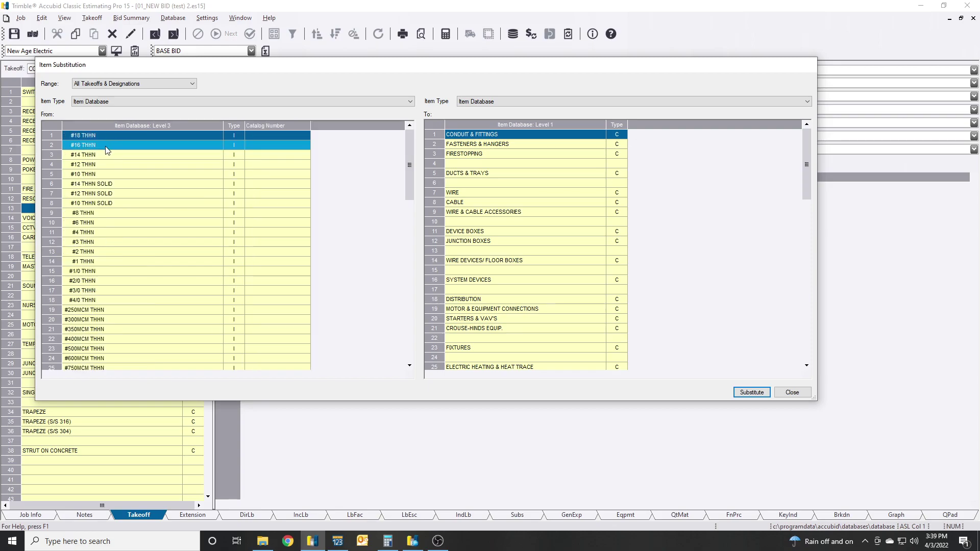
left_click(104, 164)
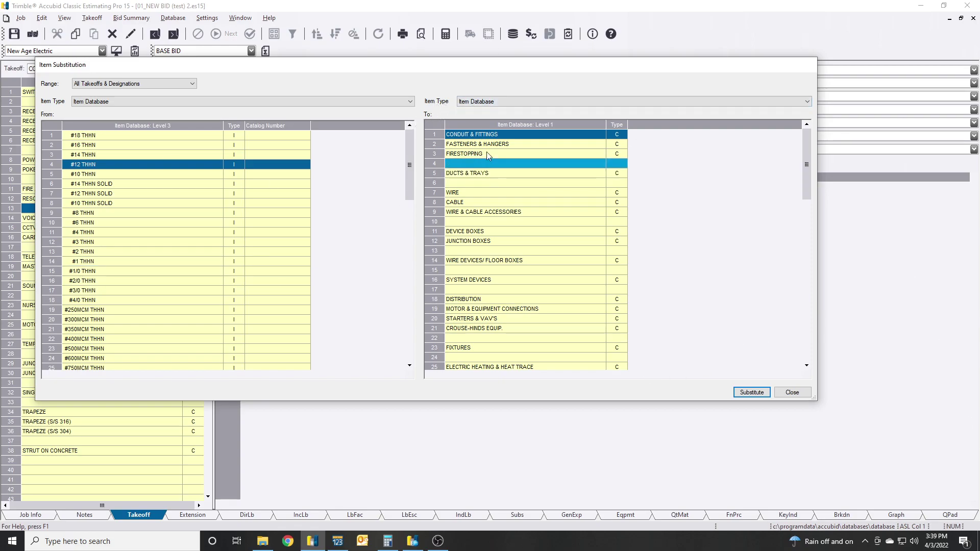
Choose #12 THHN SOLID under WIRE > THHN as the replacement and run the substitution.
double_click(491, 191)
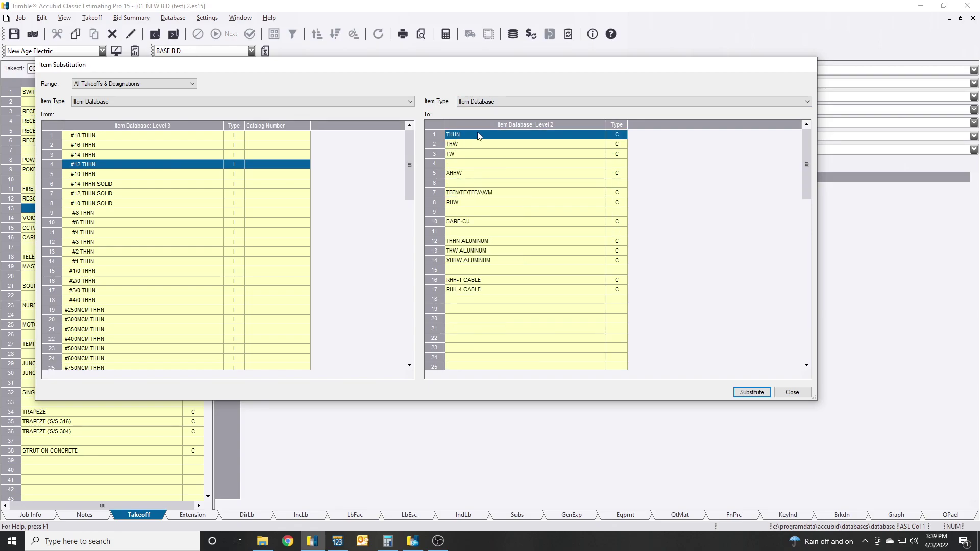
double_click(480, 135)
left_click(491, 191)
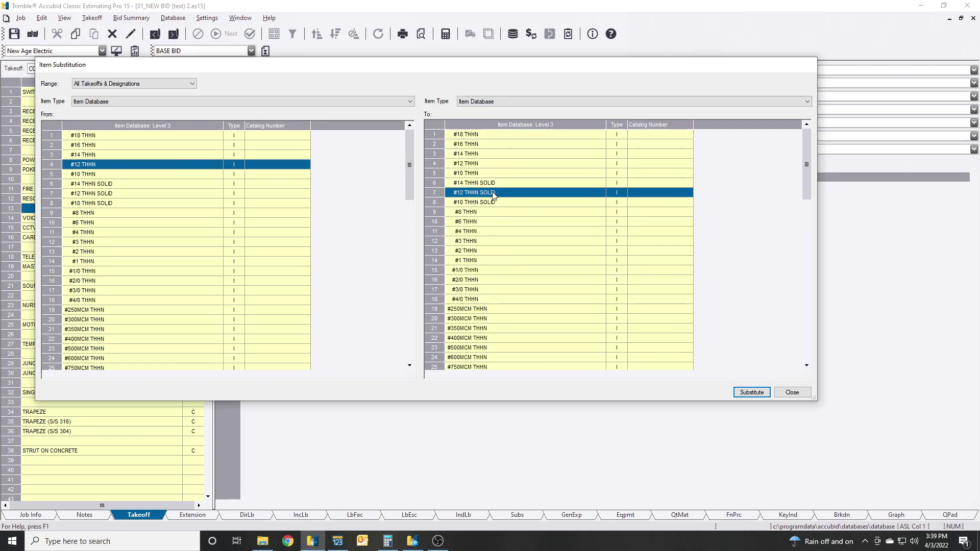
left_click(751, 392)
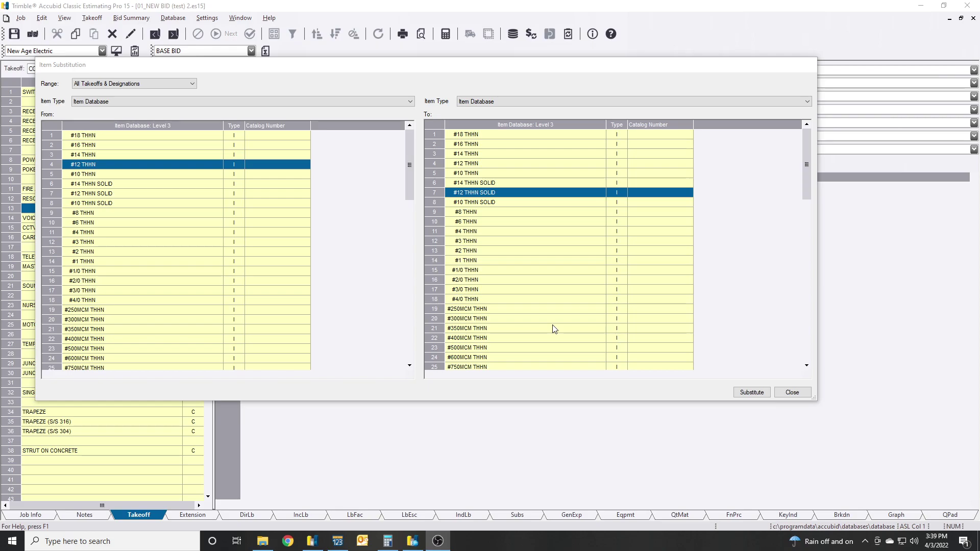
Close Item Substitution, returning to the takeoff list where the duplex material reads $73.10.
left_click(751, 392)
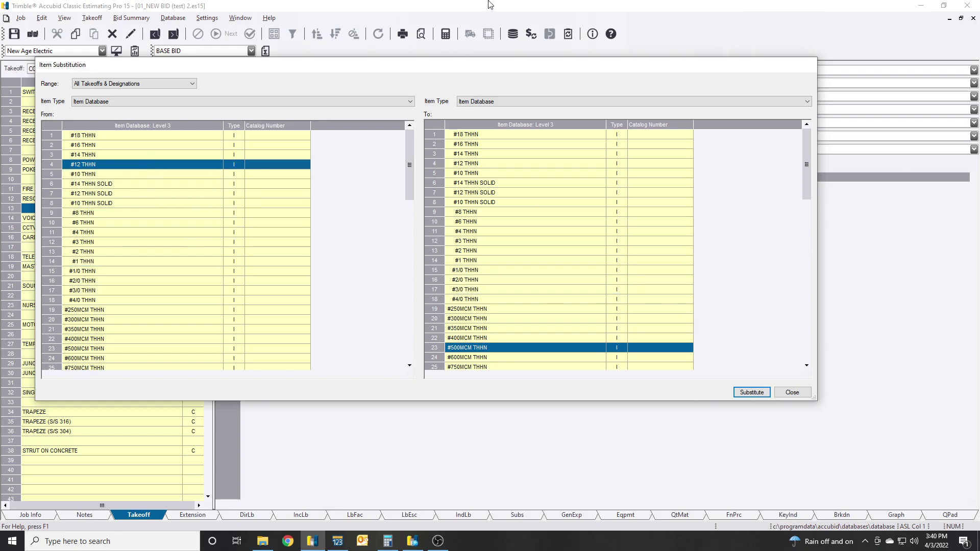
key("alt+Tab")
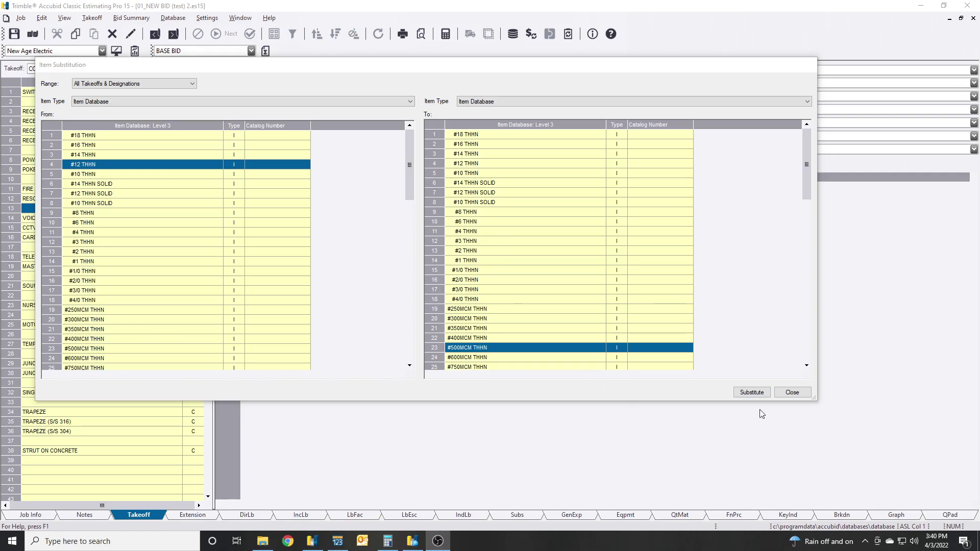
left_click(782, 392)
Check the duplex takeoff's items show #12 THHN SOLID, then reopen Item Substitution for that takeoff.
double_click(306, 187)
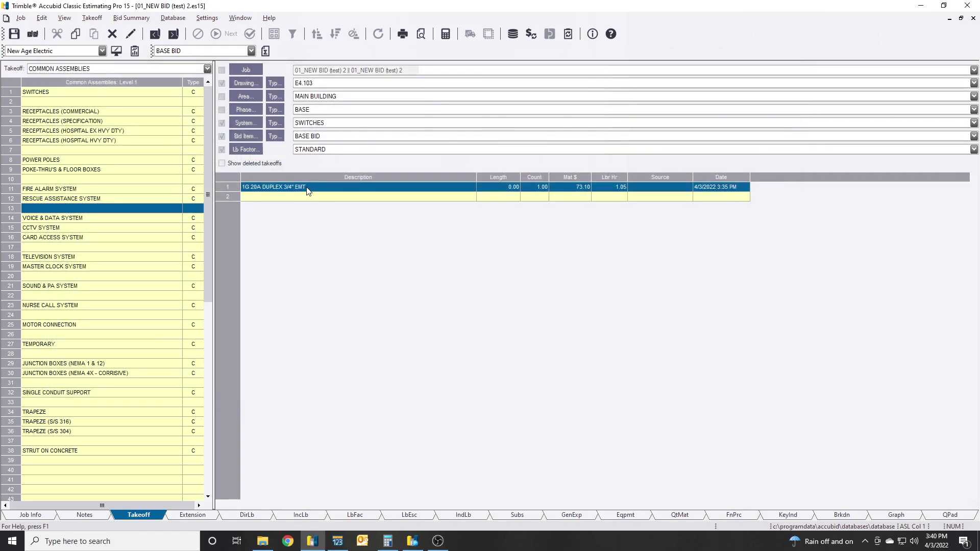
left_click_drag(306, 187, 313, 295)
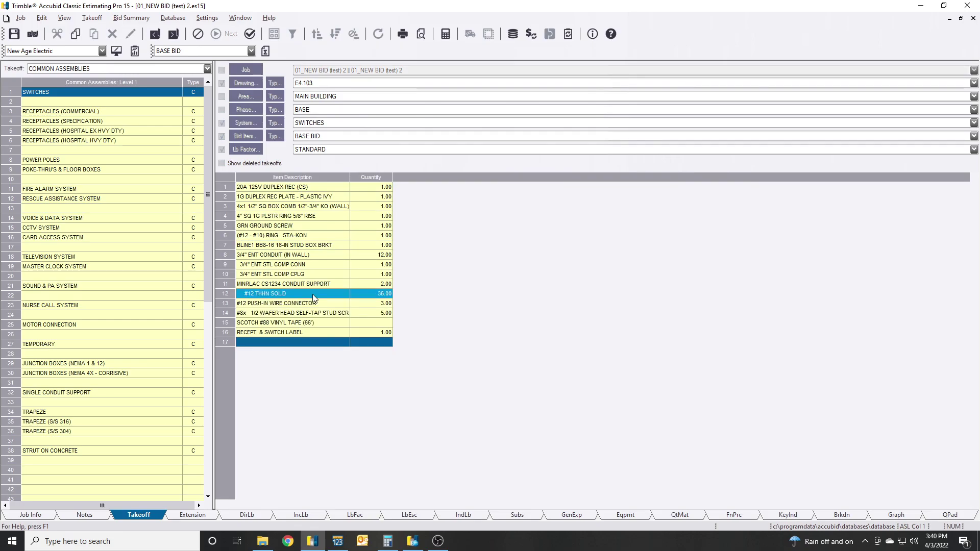
right_click(464, 288)
left_click(479, 292)
right_click(305, 190)
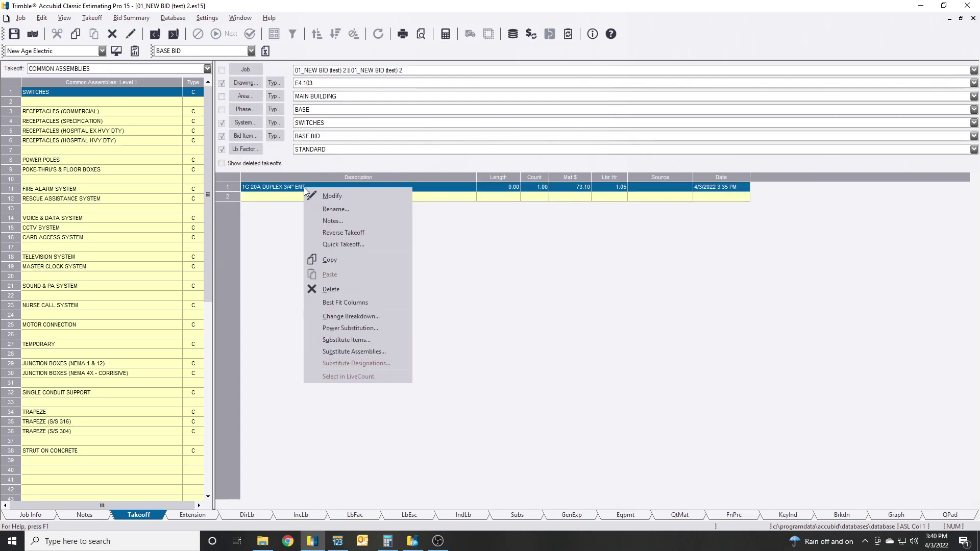
left_click(347, 339)
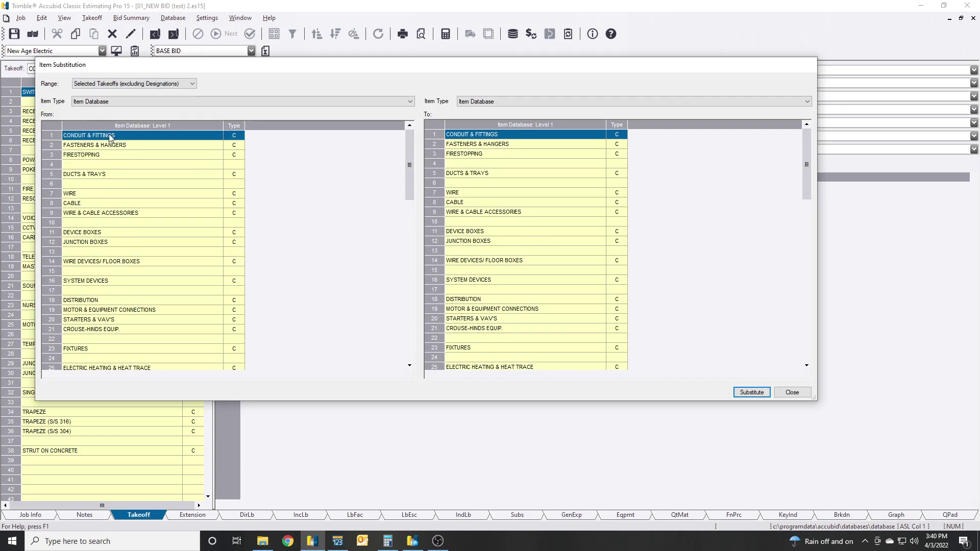
Select #12 THHN SOLID under WIRE > THHN as the item to replace.
double_click(98, 194)
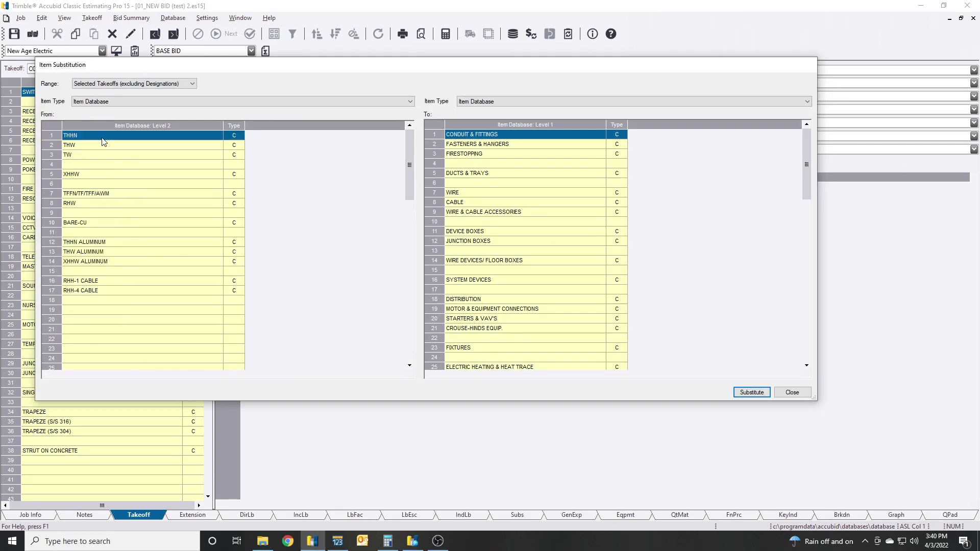
double_click(103, 137)
left_click(116, 193)
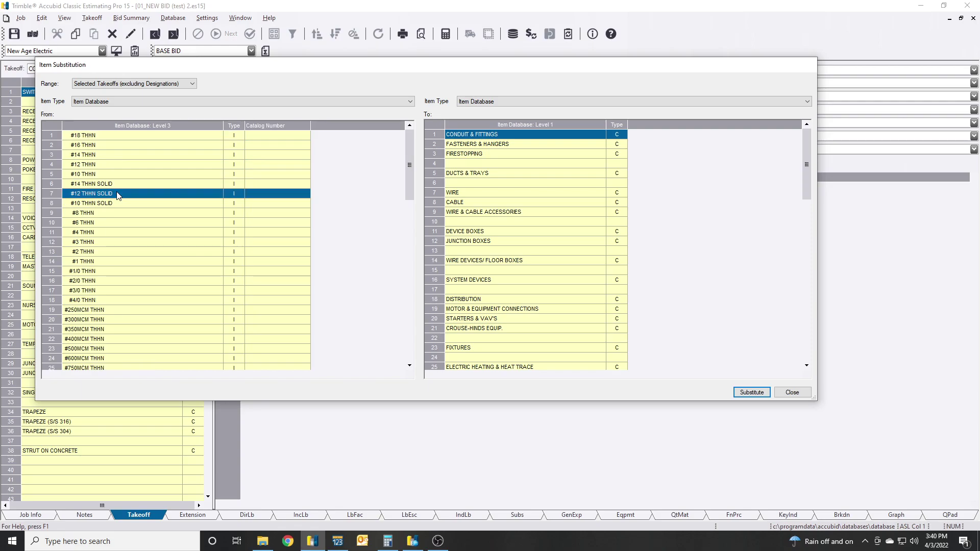
Choose stranded #12 THHN as the replacement and substitute it on the selected takeoff.
double_click(478, 193)
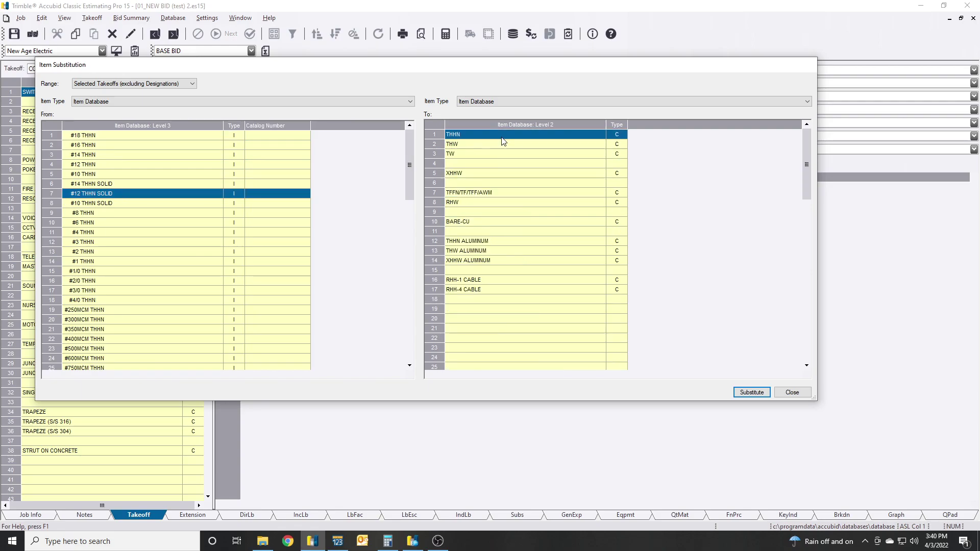
double_click(501, 140)
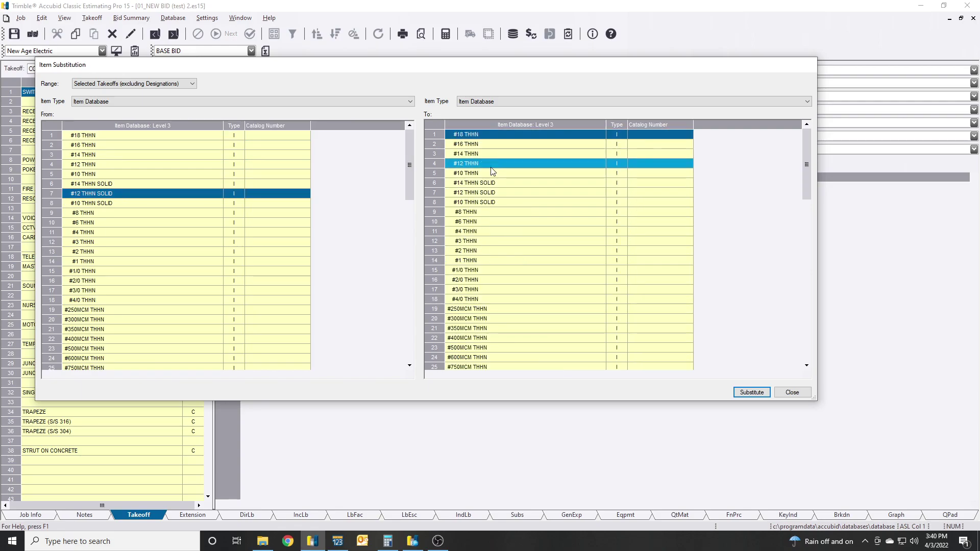
left_click(490, 166)
left_click(749, 391)
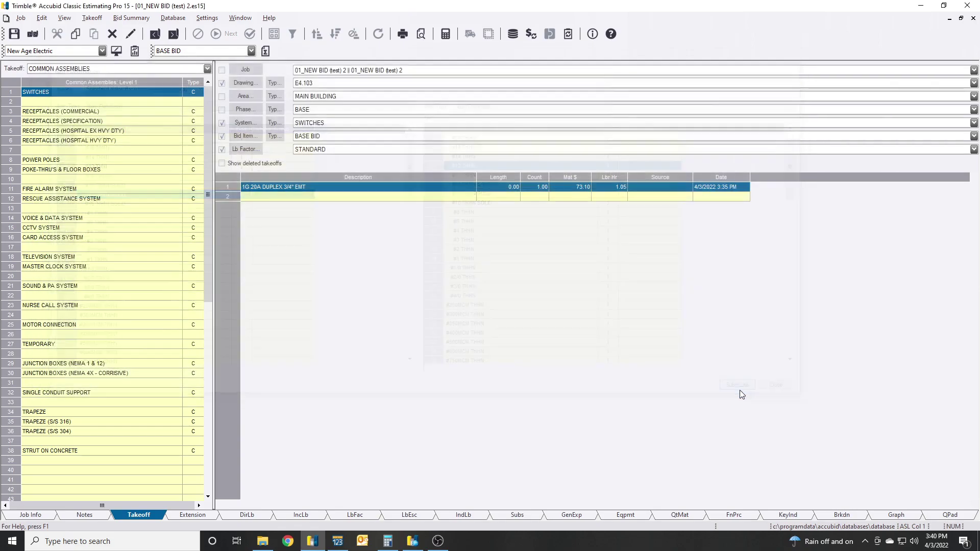
left_click(788, 390)
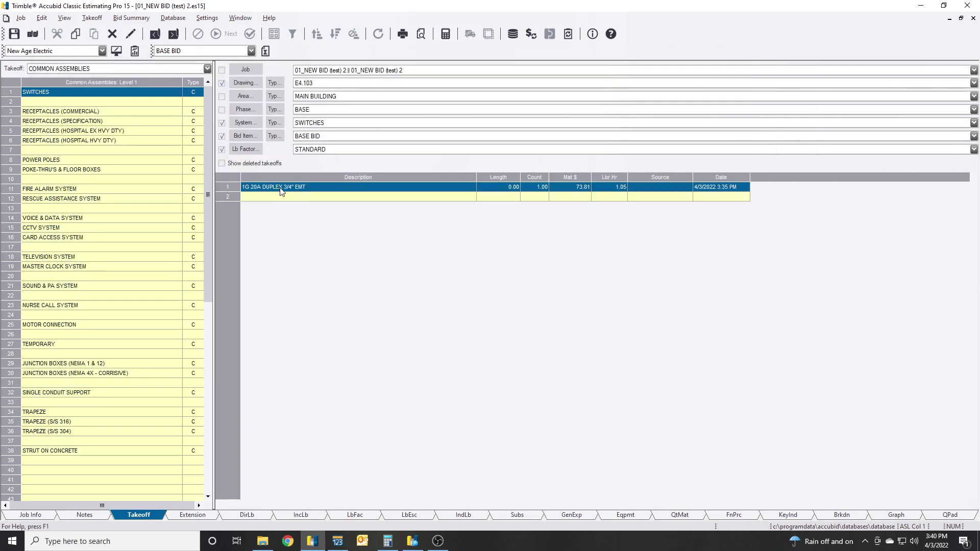
left_click(314, 294)
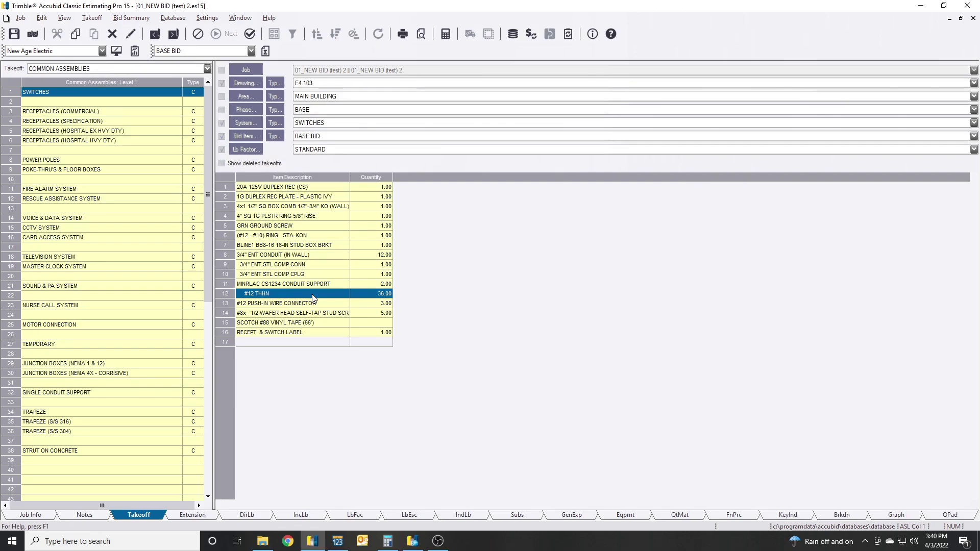
right_click(470, 275)
left_click(482, 313)
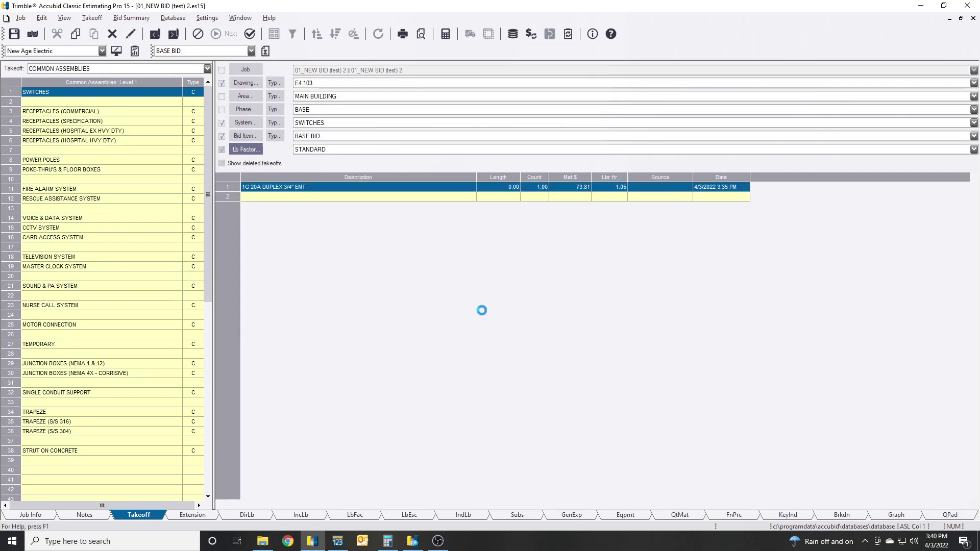